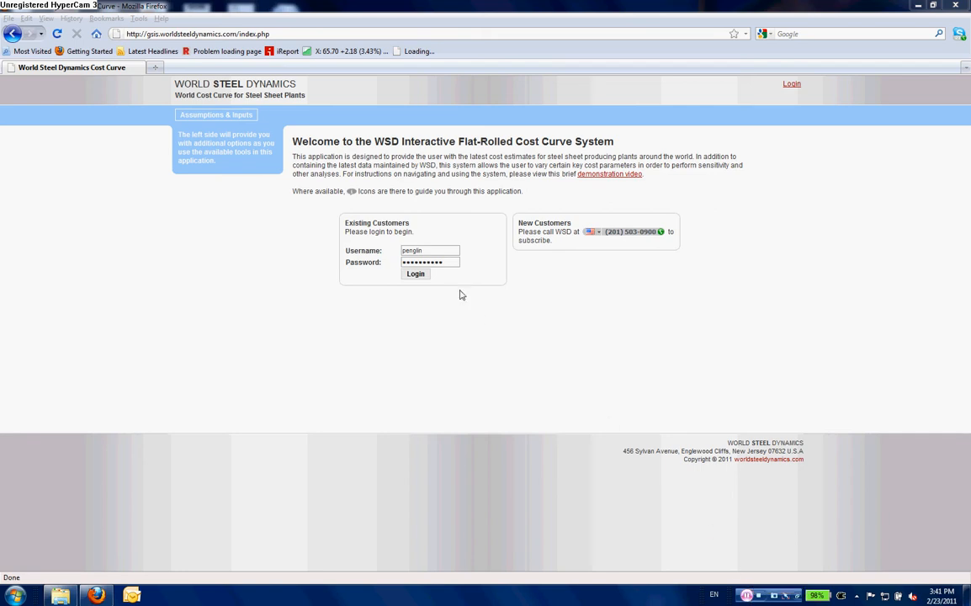
# - Log in and choose cost summaries based on the latest World Steel Dynamics figures as the modelling methodology
pyautogui.click(416, 276)
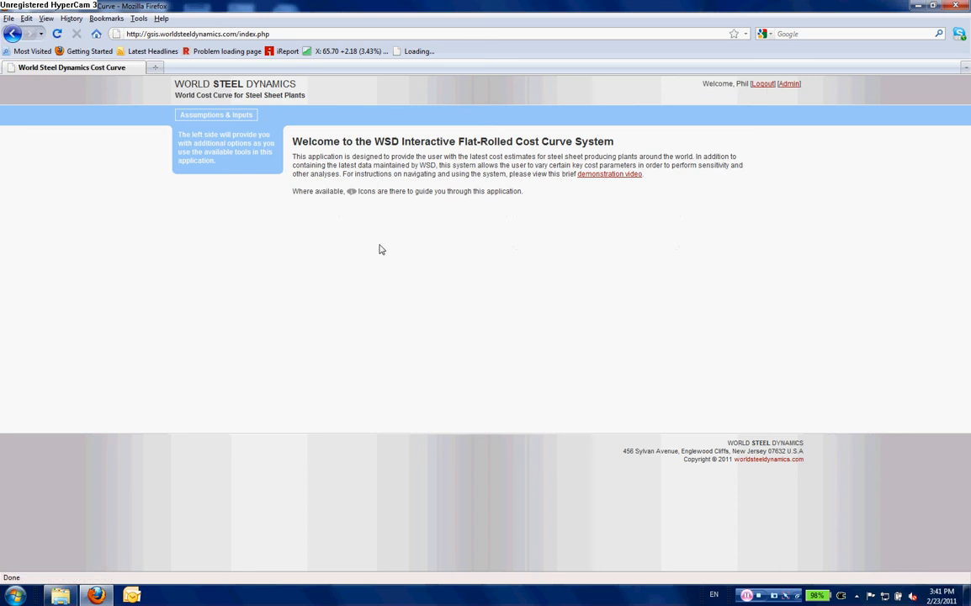
pyautogui.click(242, 118)
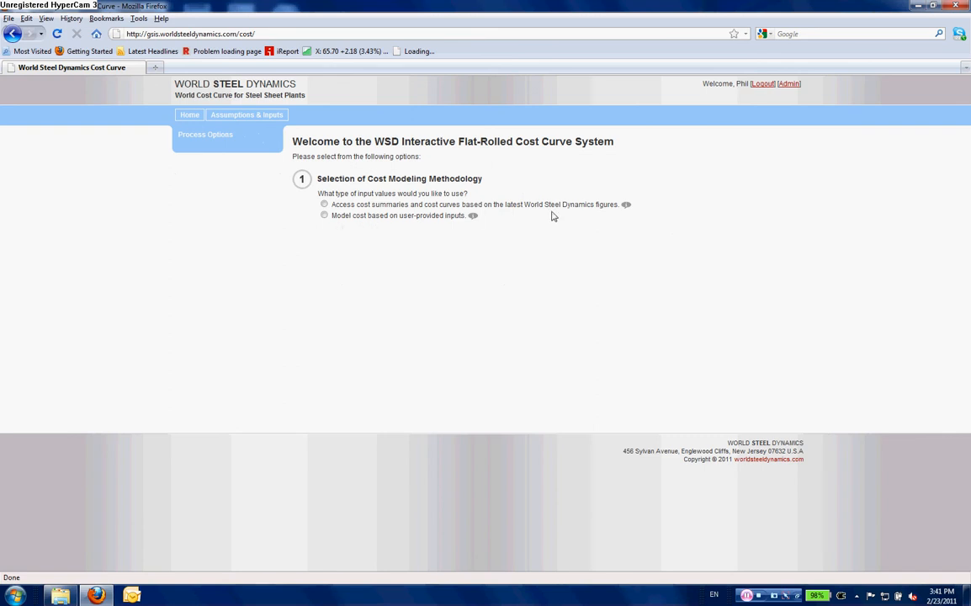
pyautogui.moveTo(628, 206)
pyautogui.click(325, 206)
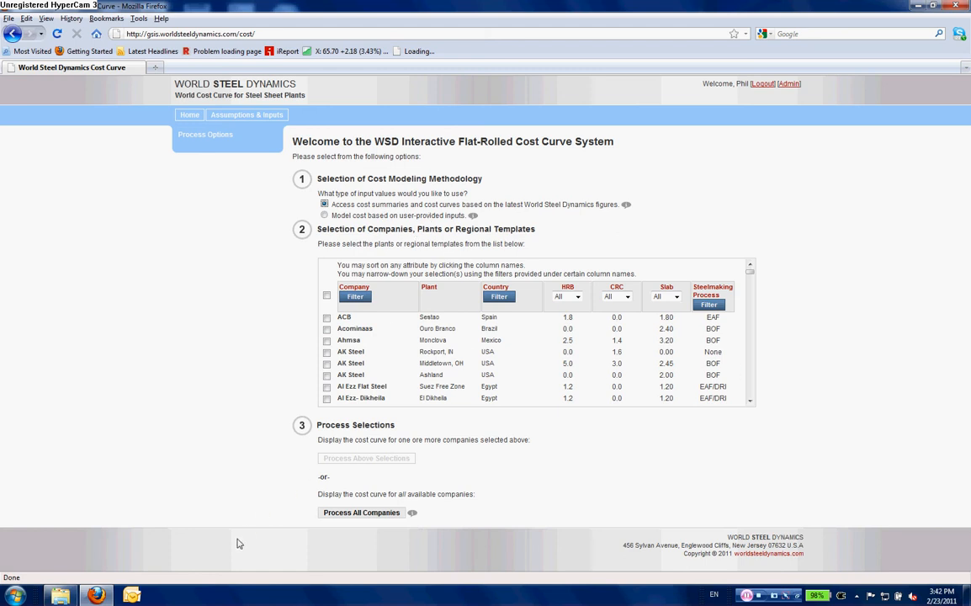
# - Sort the plant list by the Company, HRB and CRC columns
pyautogui.click(362, 291)
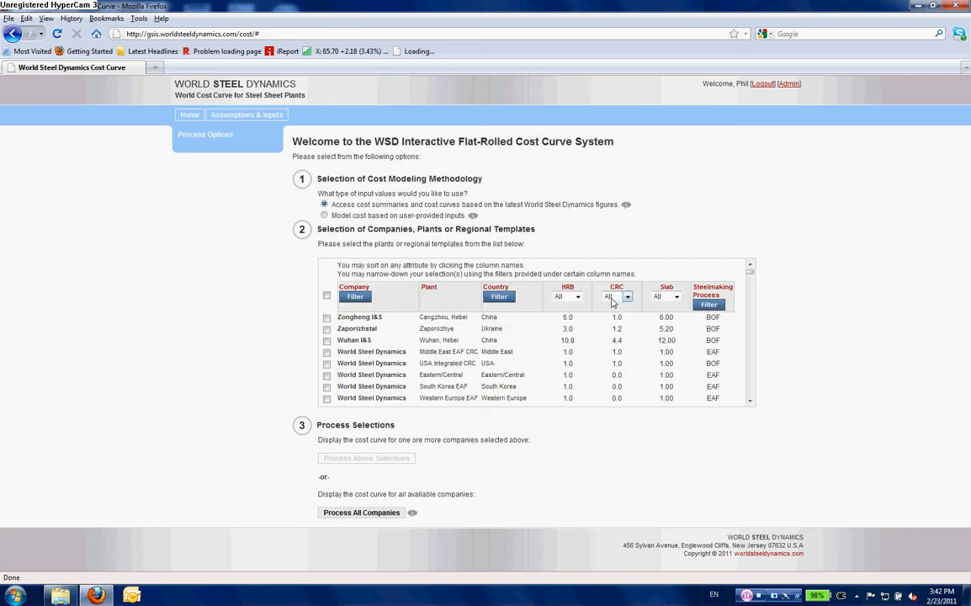
pyautogui.click(569, 288)
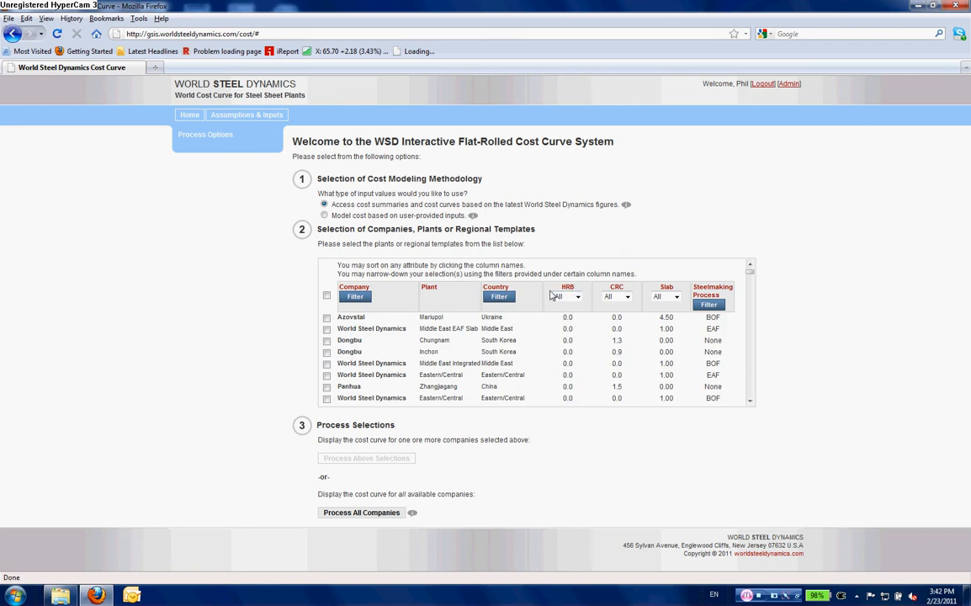
pyautogui.click(615, 288)
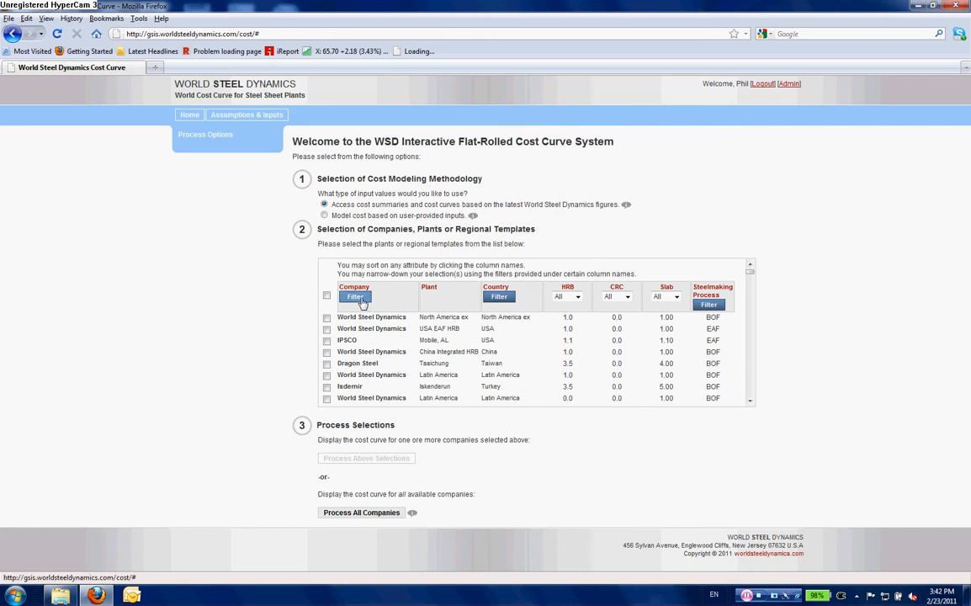
# - Filter the plant list to country USA and steelmaking process EAF
pyautogui.click(360, 299)
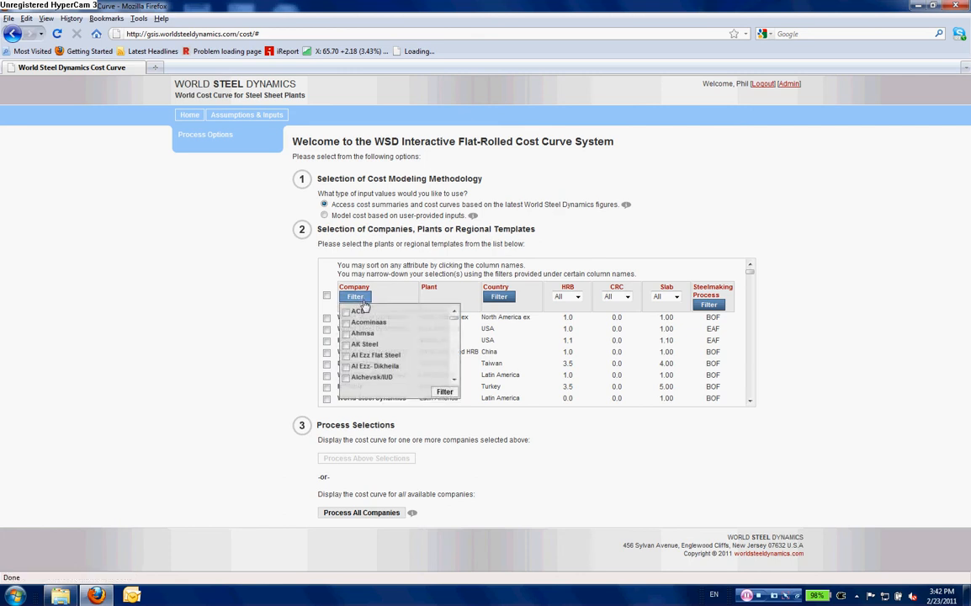
pyautogui.click(498, 298)
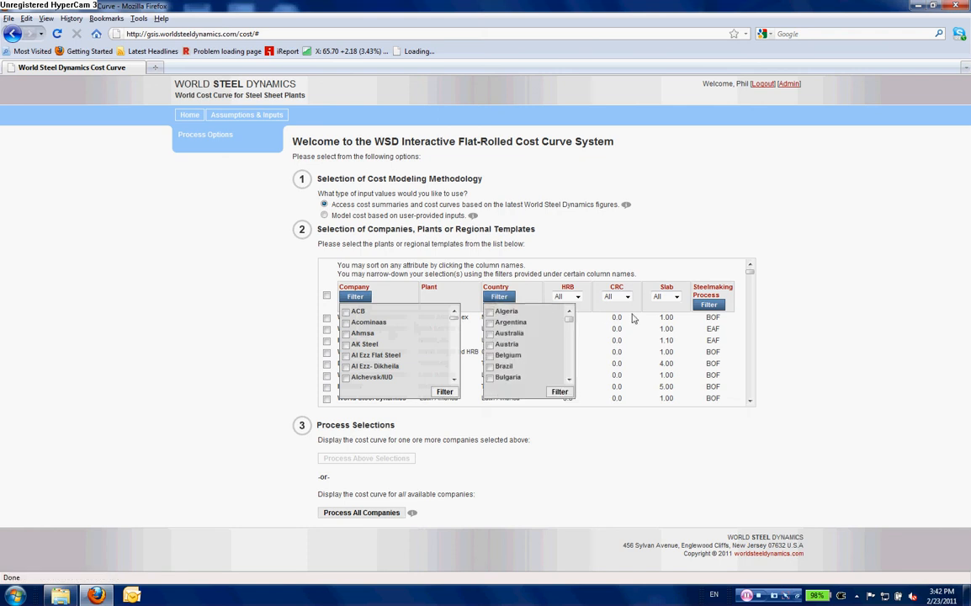
pyautogui.click(708, 305)
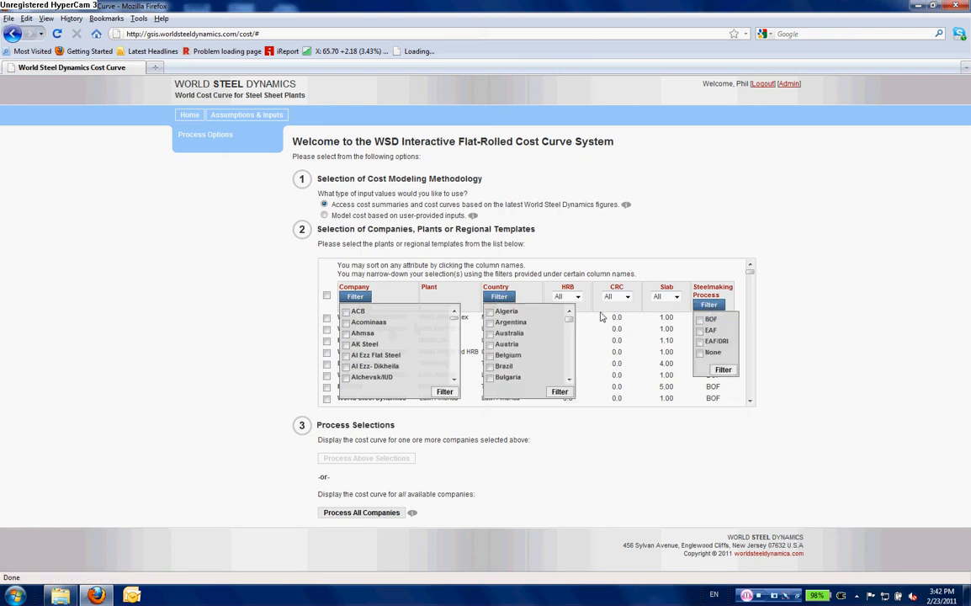
pyautogui.moveTo(570, 318); pyautogui.dragTo(572, 376)
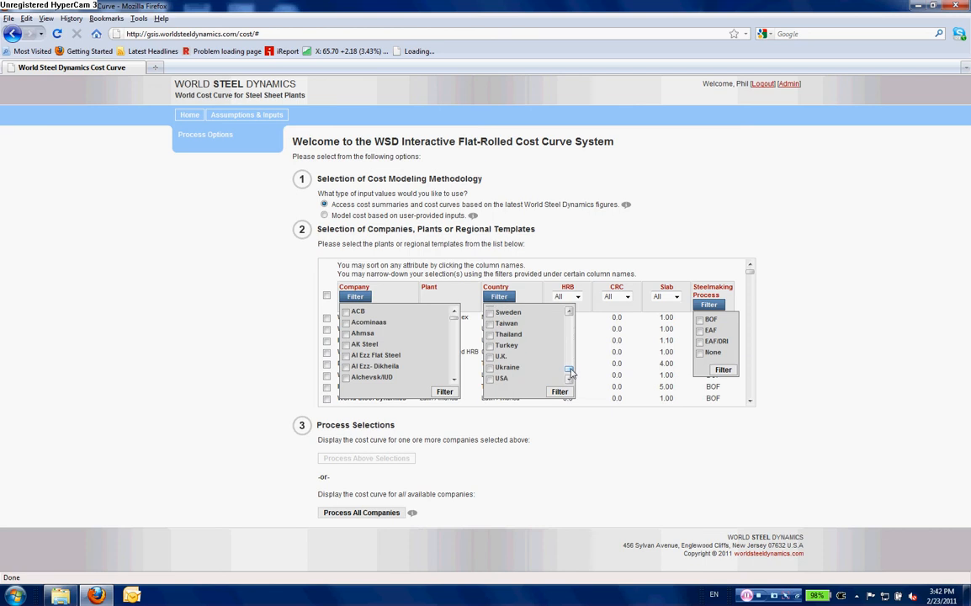
pyautogui.click(489, 380)
pyautogui.click(700, 331)
pyautogui.click(723, 370)
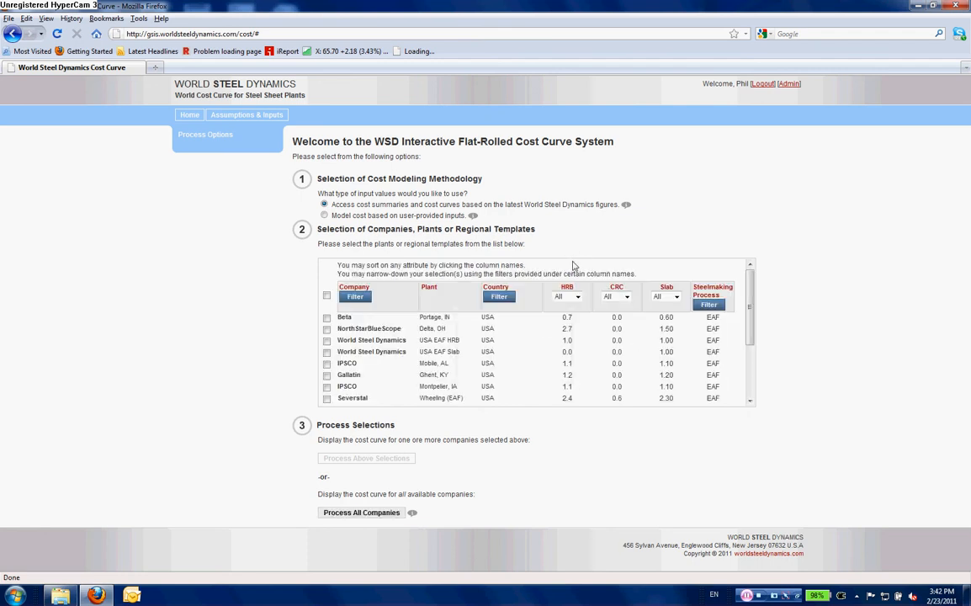
# - Restrict the CRC column filter to values > 0.0
pyautogui.click(626, 297)
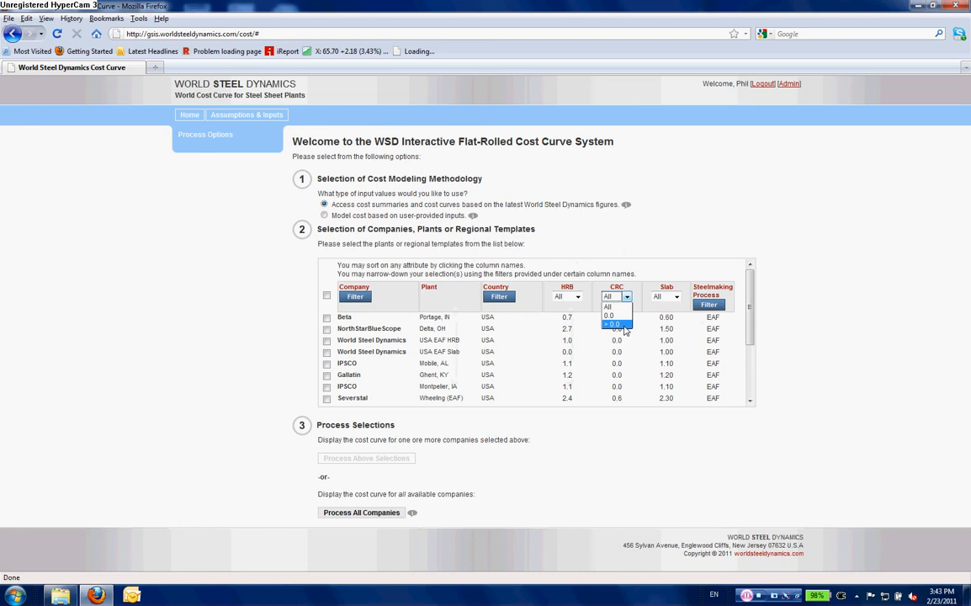
pyautogui.click(613, 324)
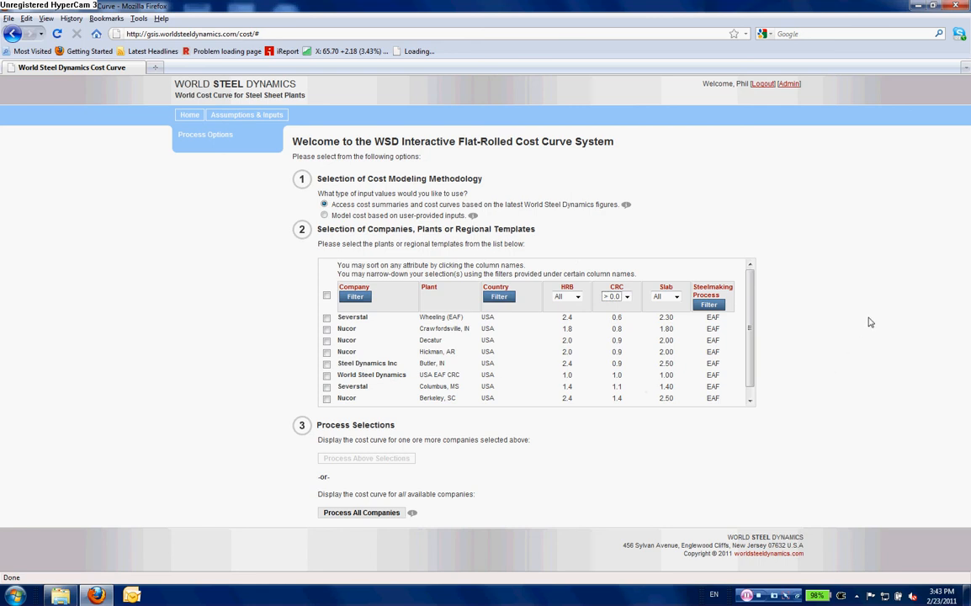
pyautogui.click(715, 307)
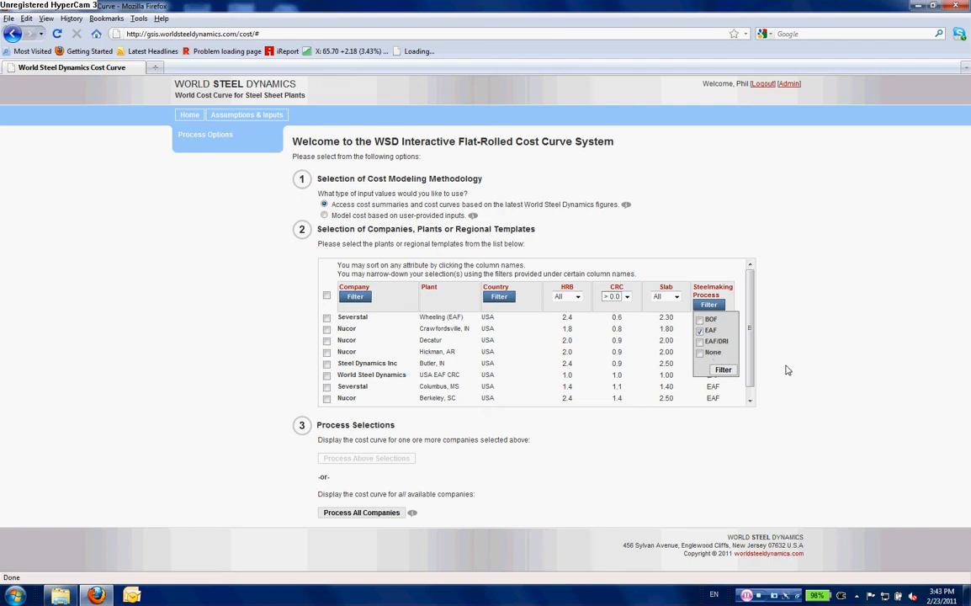
# - Tick the Nucor Hickman, AR and Steel Dynamics Inc Butler, IN plants, then process all companies
pyautogui.click(327, 352)
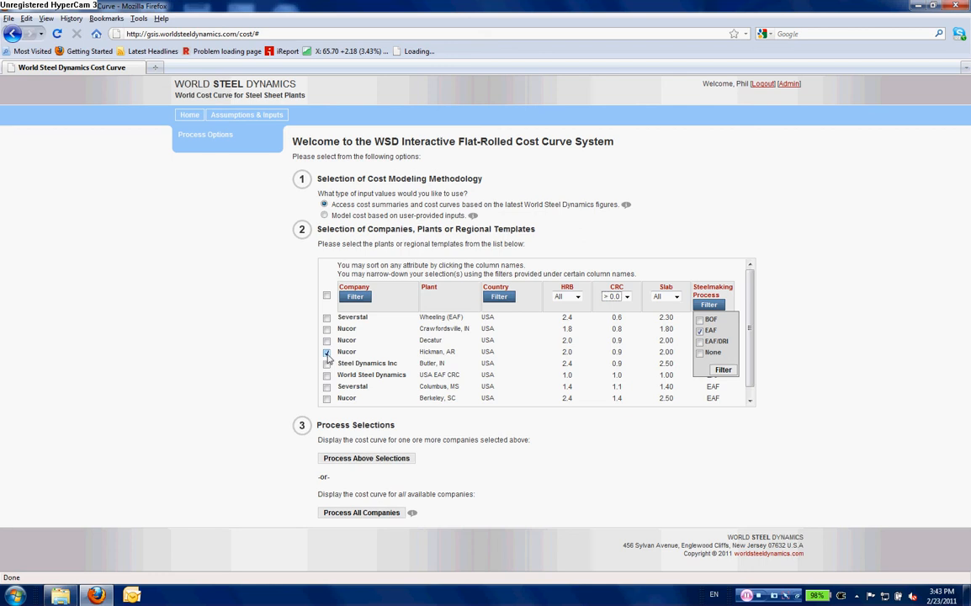
pyautogui.click(326, 364)
pyautogui.moveTo(414, 516)
pyautogui.click(394, 513)
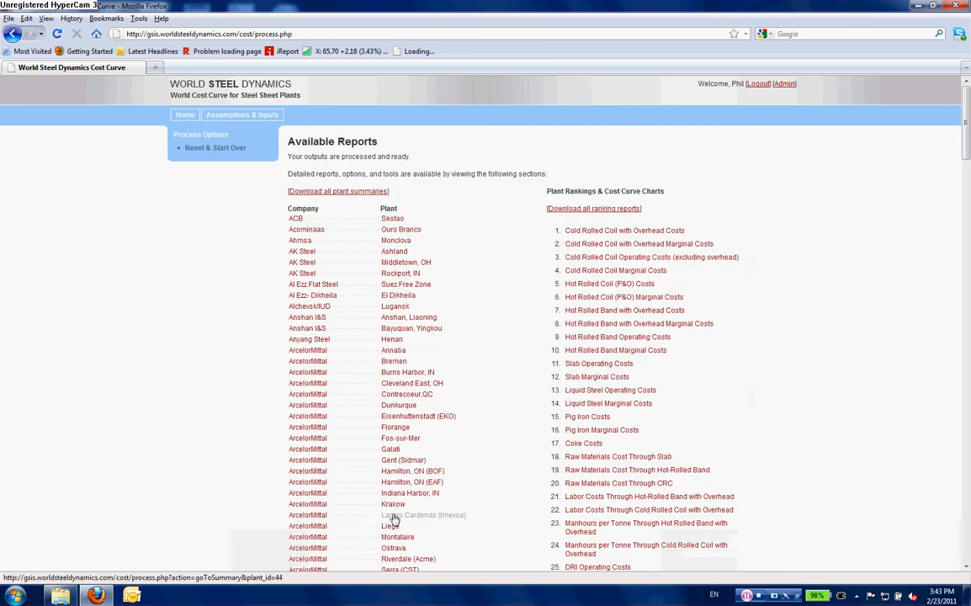
# - Open the summary output for the Nippon Steel Nagoya plant from the available reports
pyautogui.scroll(-1, 479, 323)
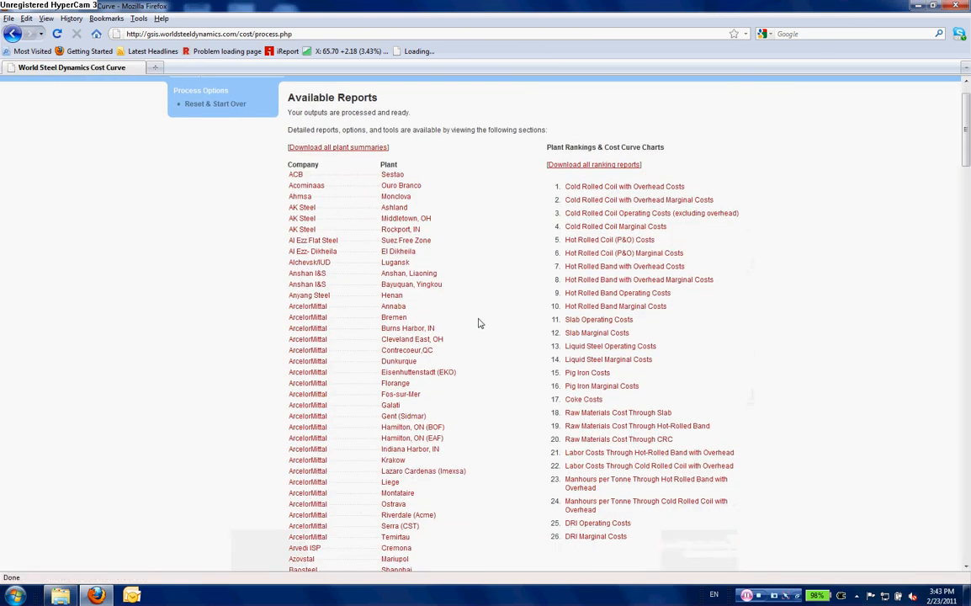
pyautogui.scroll(1, 478, 323)
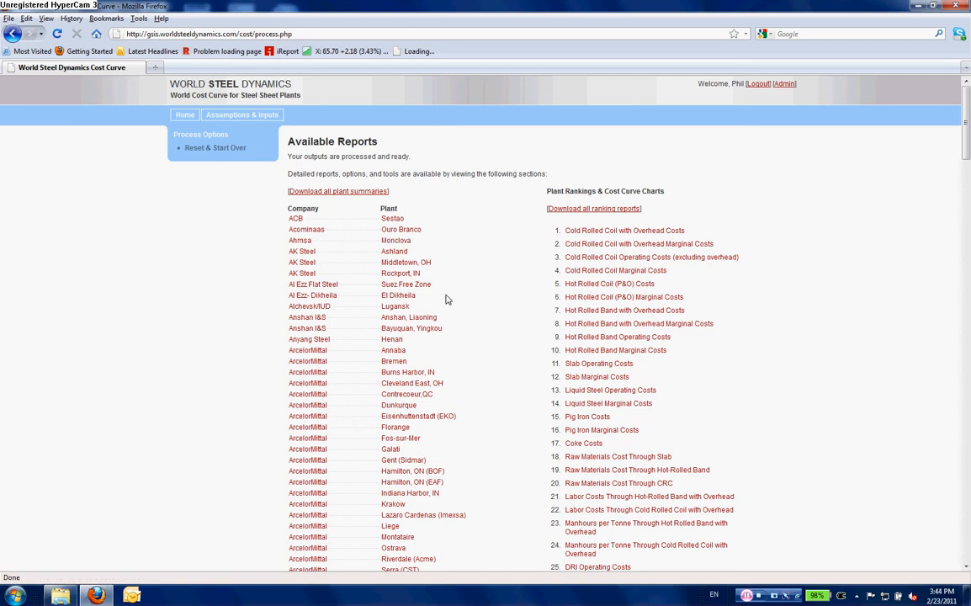
pyautogui.scroll(-8, 446, 301)
pyautogui.scroll(10, 445, 303)
pyautogui.scroll(-3, 707, 283)
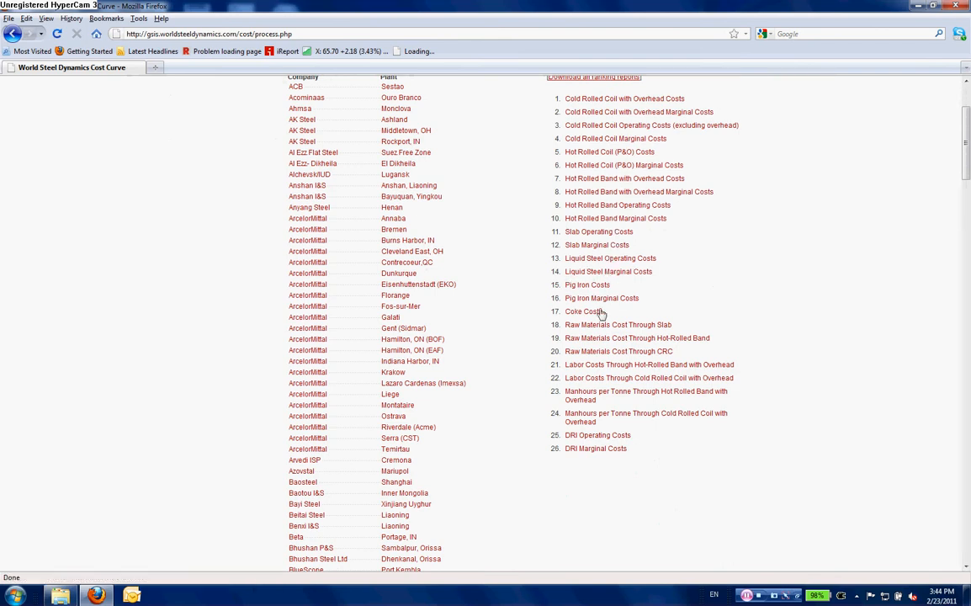
pyautogui.click(602, 449)
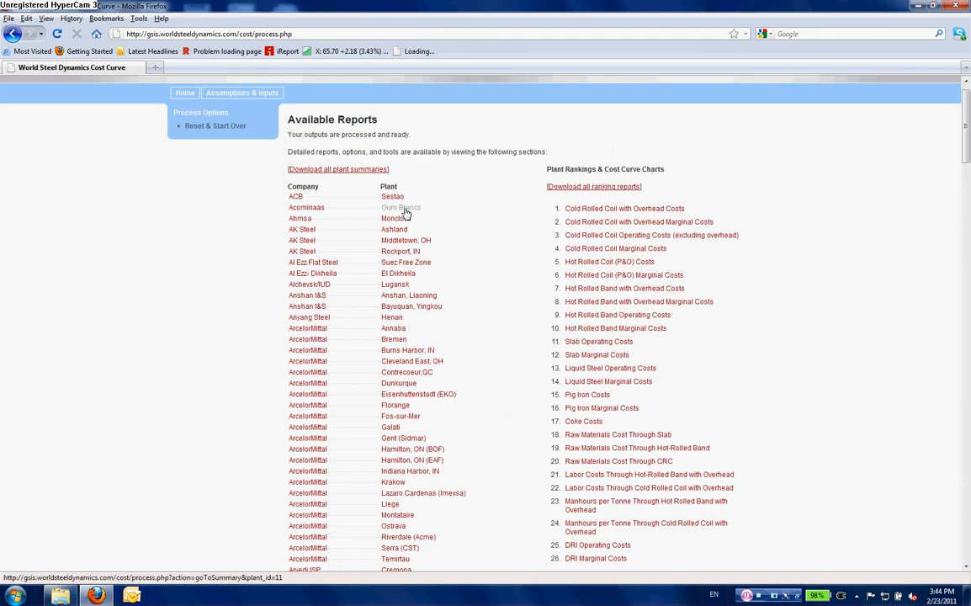
pyautogui.scroll(-2, 403, 440)
pyautogui.scroll(-20, 404, 440)
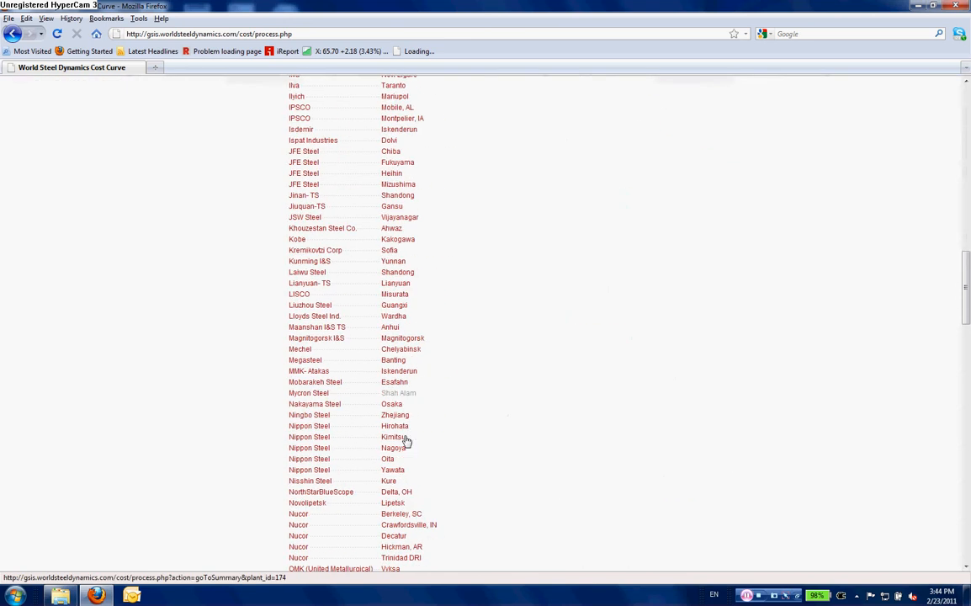
pyautogui.click(401, 450)
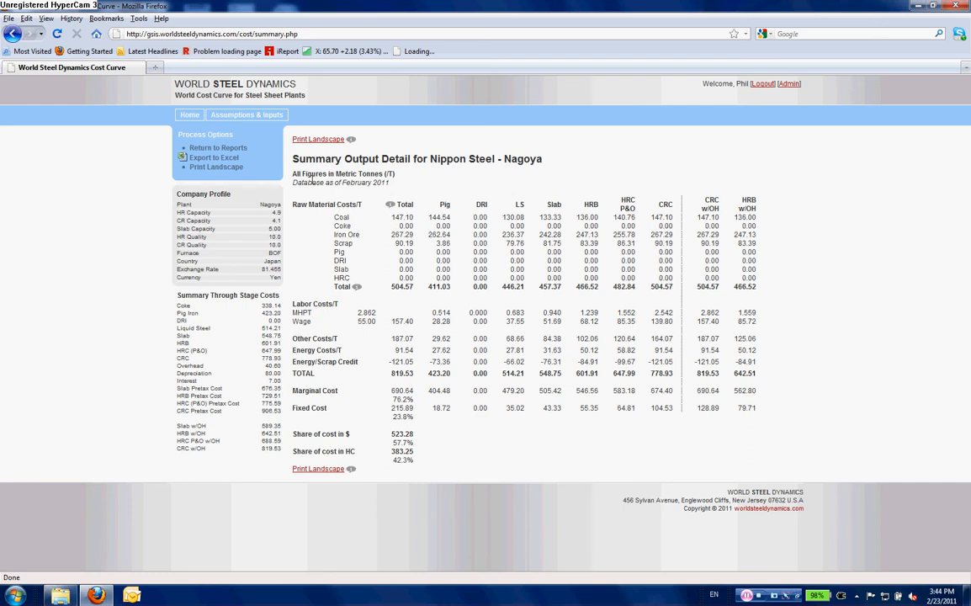
# - Highlight the metric-tonnes note, the raw material Total row and the overall TOTAL row to examine them
pyautogui.moveTo(293, 173); pyautogui.dragTo(400, 175)
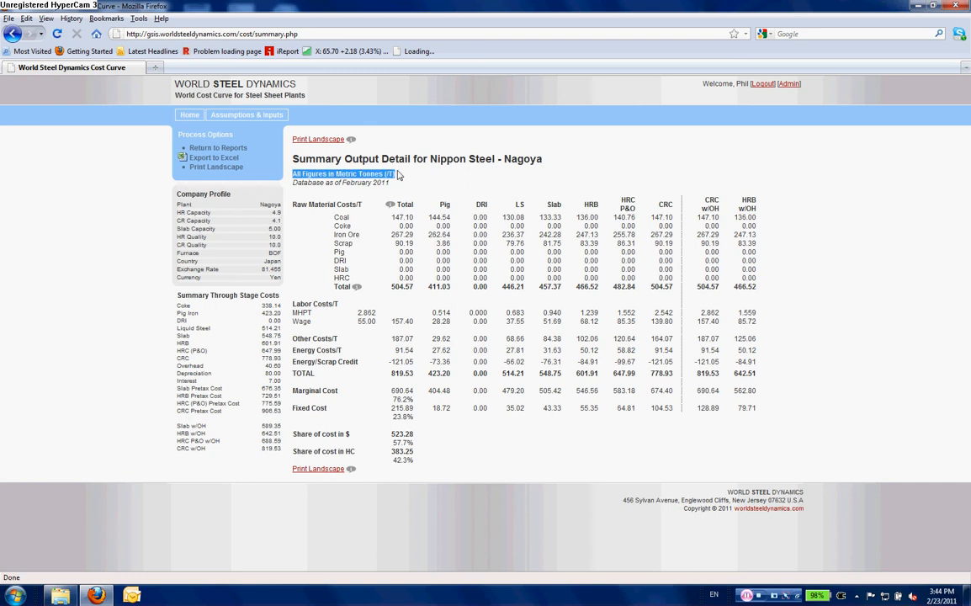
pyautogui.click(444, 206)
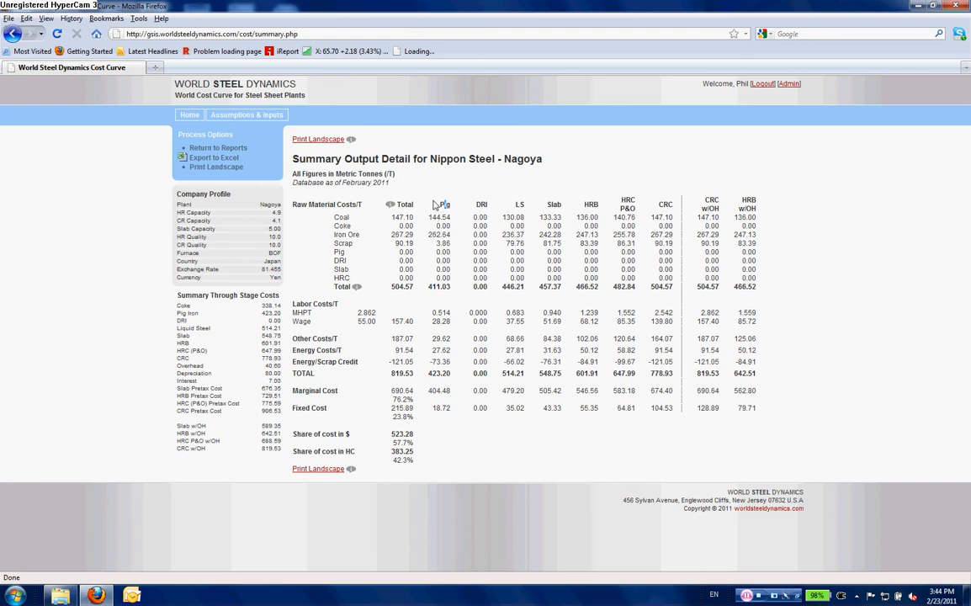
pyautogui.moveTo(415, 211); pyautogui.dragTo(393, 209)
pyautogui.moveTo(392, 209)
pyautogui.moveTo(332, 292); pyautogui.dragTo(679, 291)
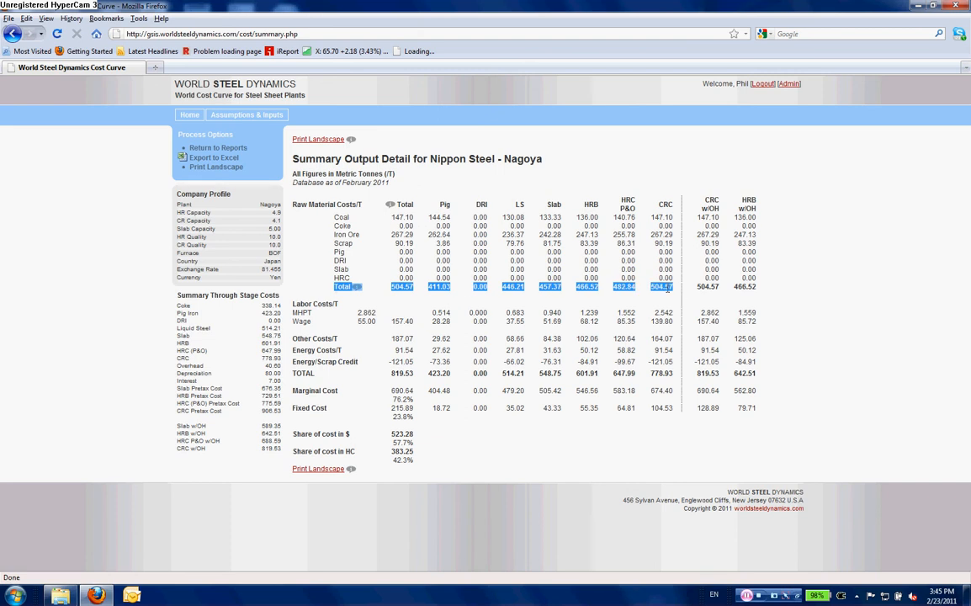
pyautogui.click(420, 298)
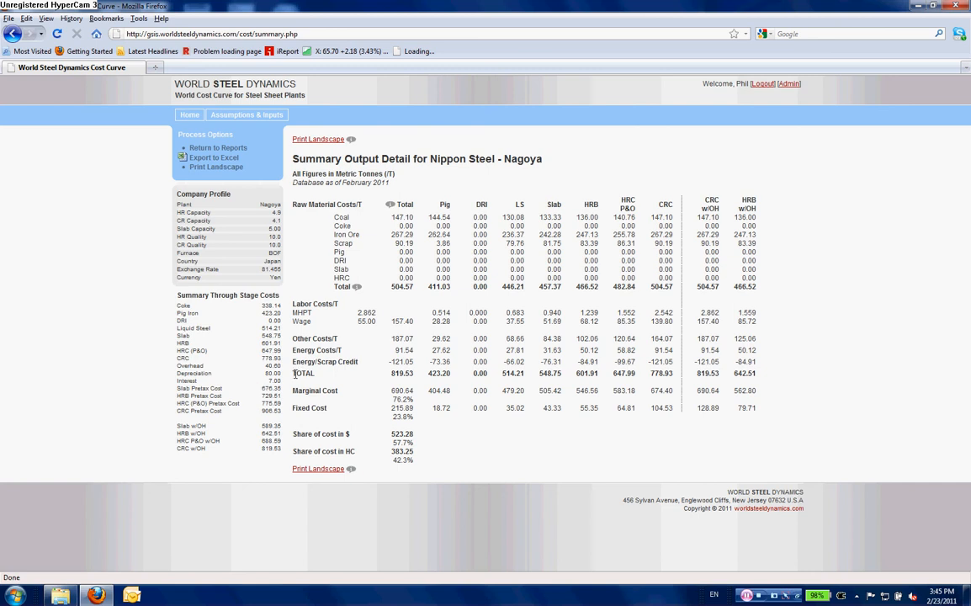
pyautogui.moveTo(295, 373); pyautogui.dragTo(681, 376)
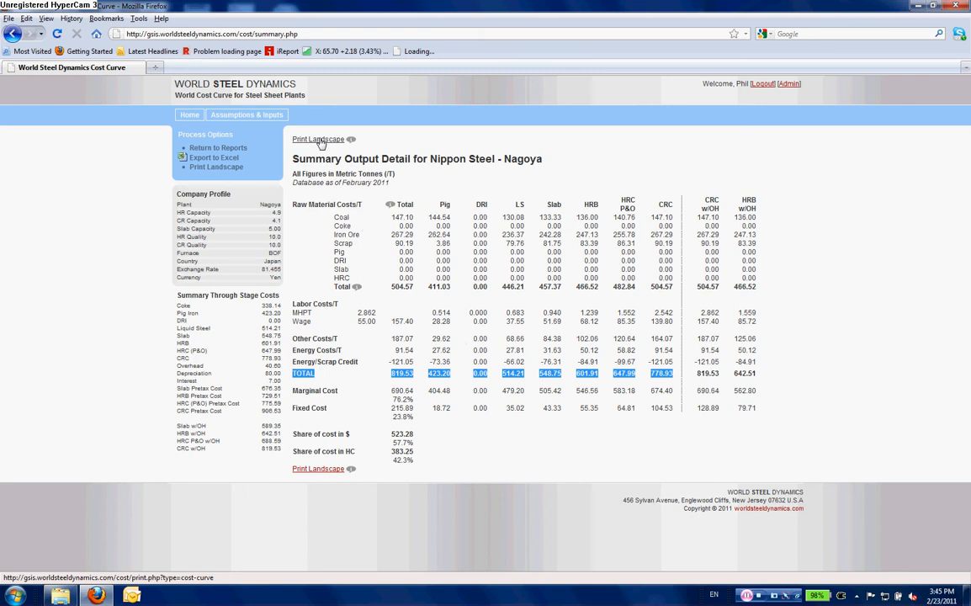
# - Return to the reports and open the Hot Rolled Band Operating Costs ranking chart
pyautogui.click(237, 154)
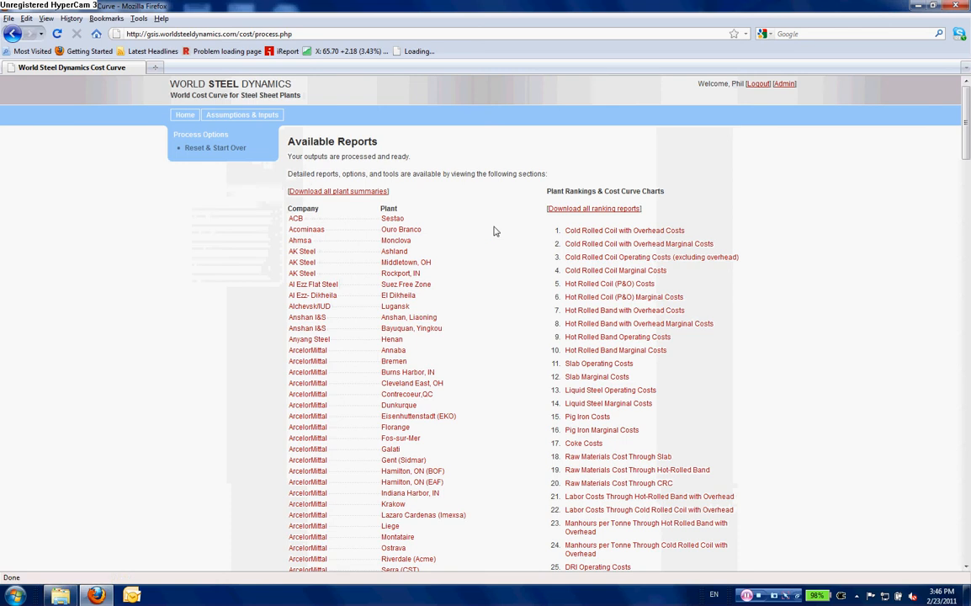
pyautogui.scroll(-2, 719, 260)
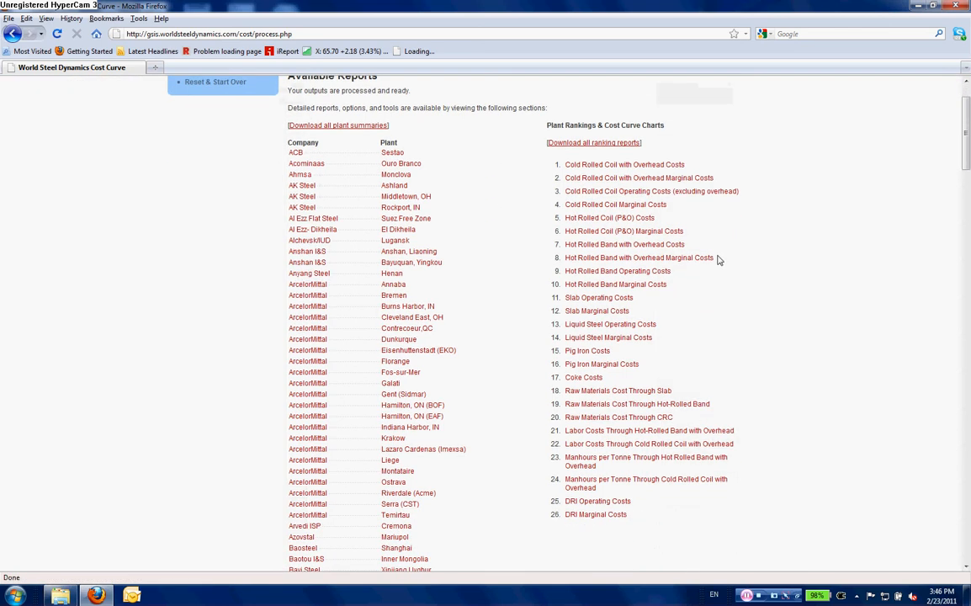
pyautogui.scroll(2, 720, 261)
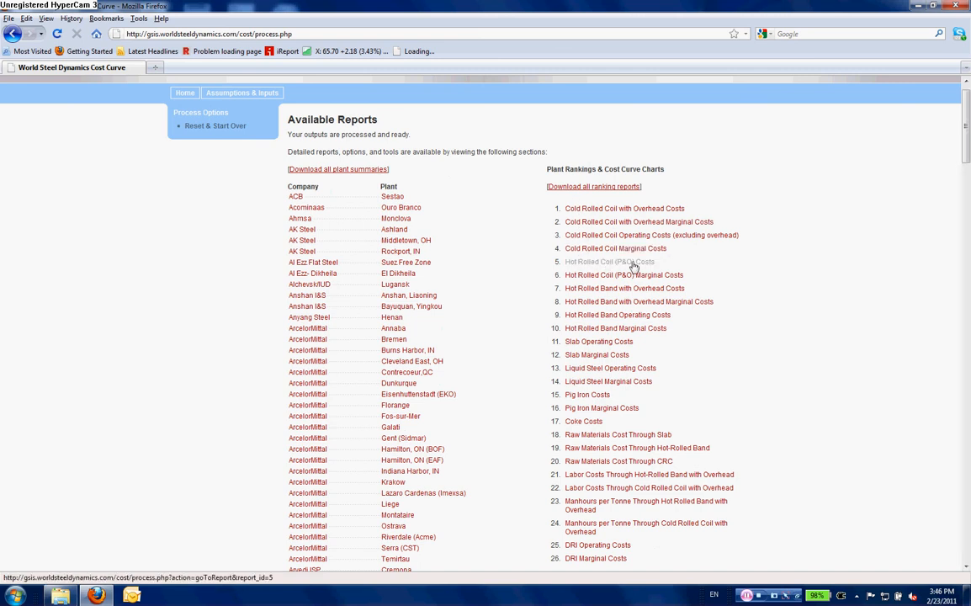
pyautogui.scroll(-2, 635, 270)
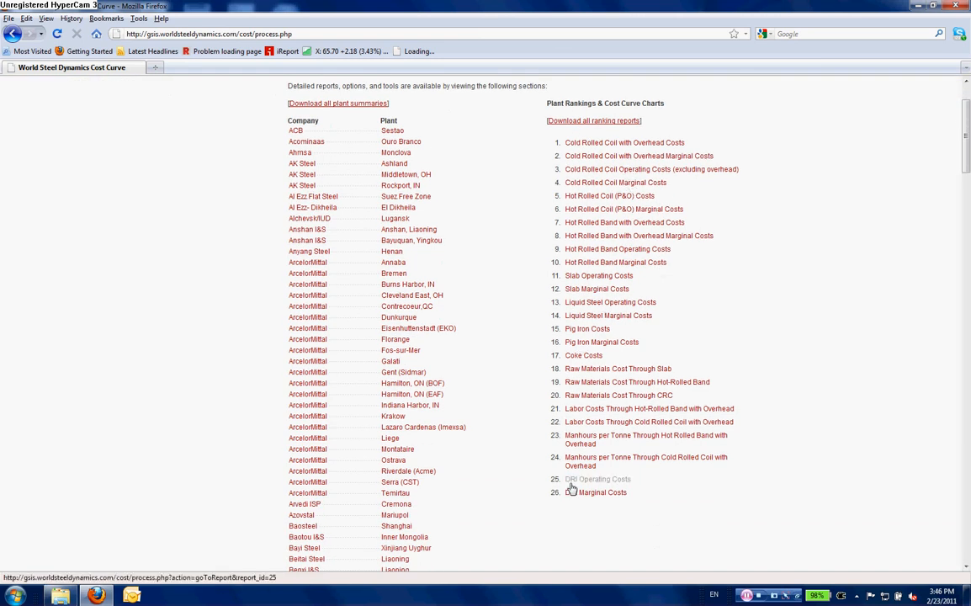
pyautogui.click(608, 239)
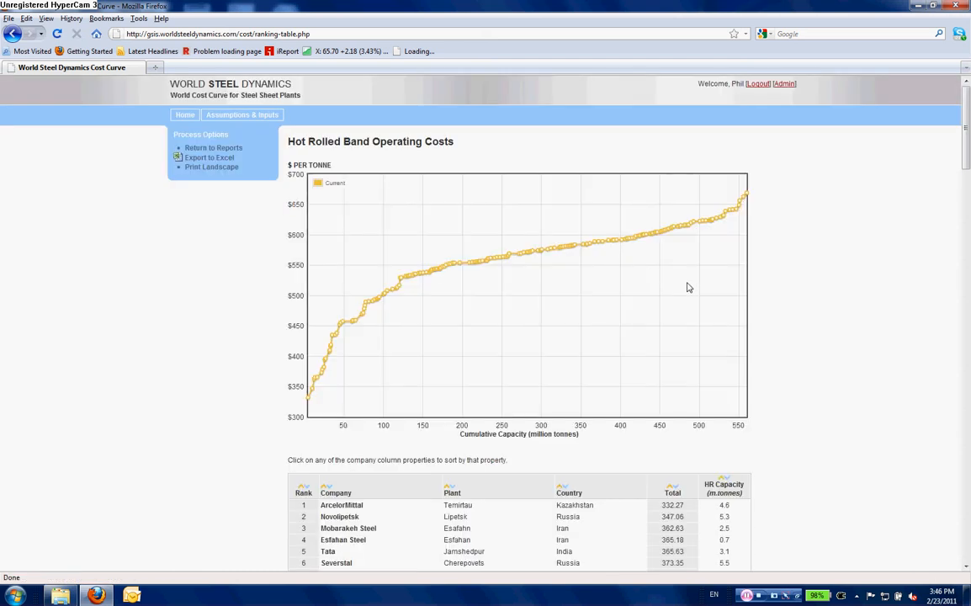
# - Sort the ranking table below the chart by country
pyautogui.scroll(-1, 687, 289)
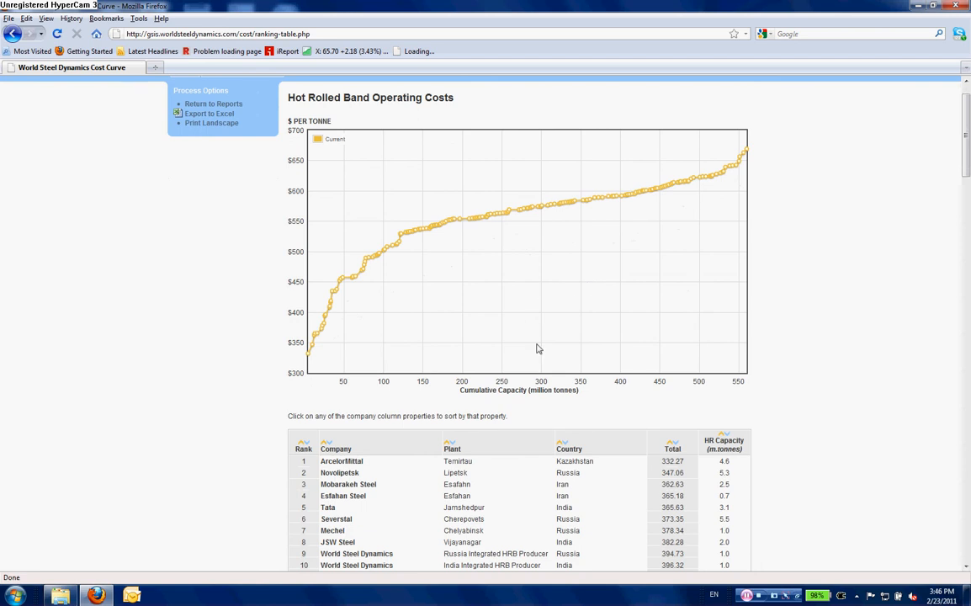
pyautogui.scroll(-10, 590, 401)
pyautogui.scroll(6, 591, 401)
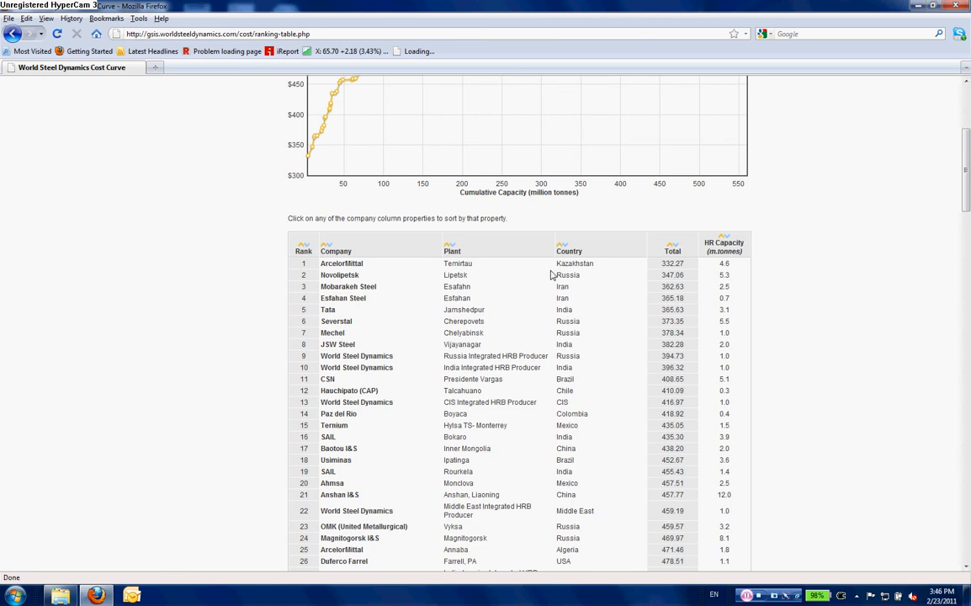
pyautogui.click(576, 253)
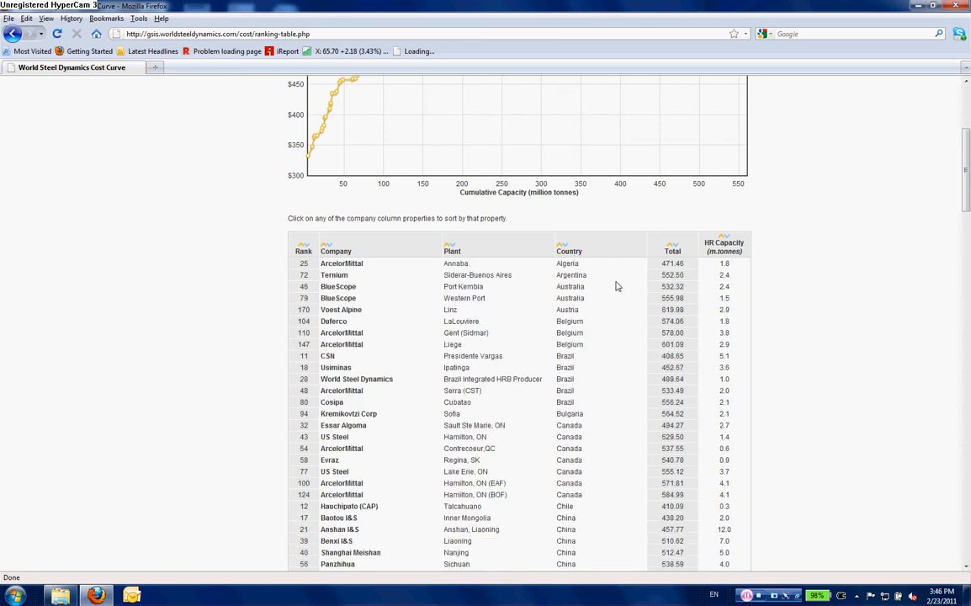
# - Scroll through the country-sorted ranking table to review the plants and their totals
pyautogui.scroll(-8, 618, 288)
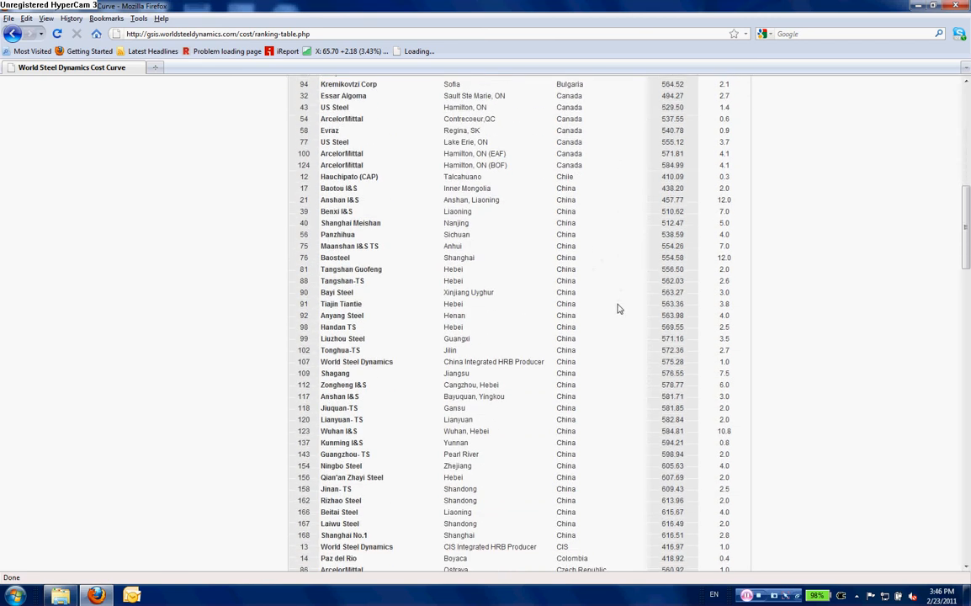
pyautogui.scroll(-15, 609, 308)
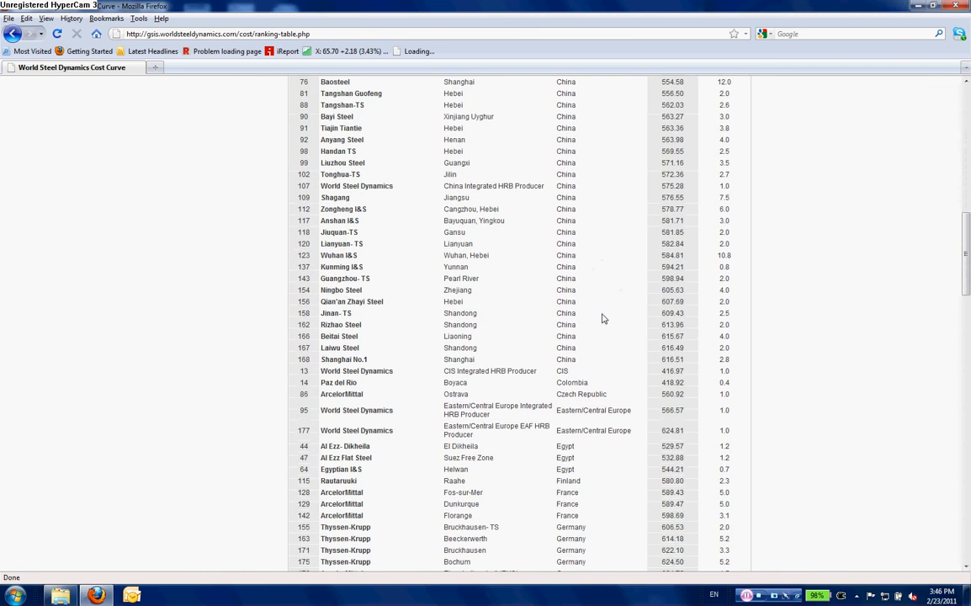
pyautogui.scroll(-20, 603, 318)
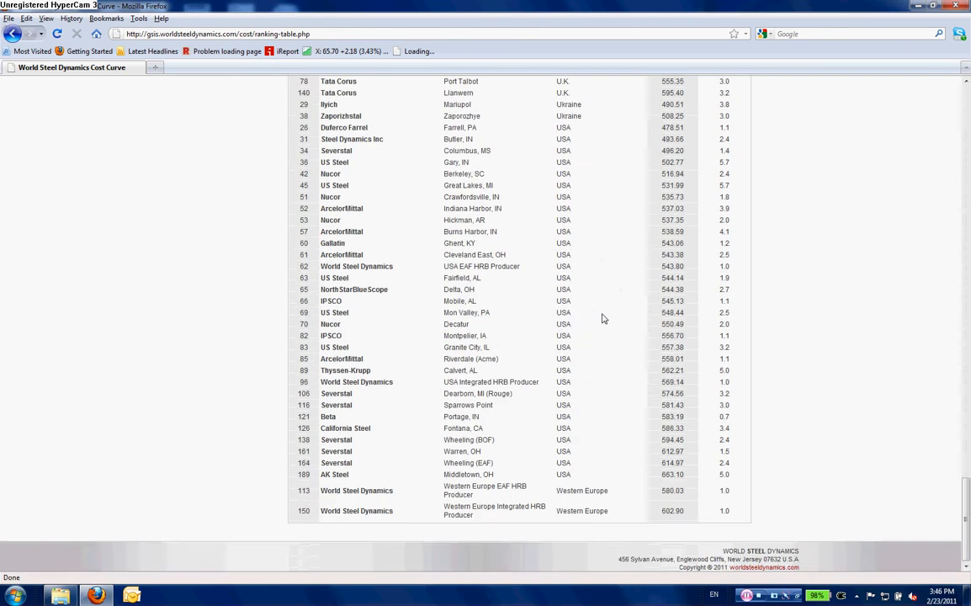
pyautogui.scroll(13, 602, 318)
pyautogui.scroll(20, 603, 318)
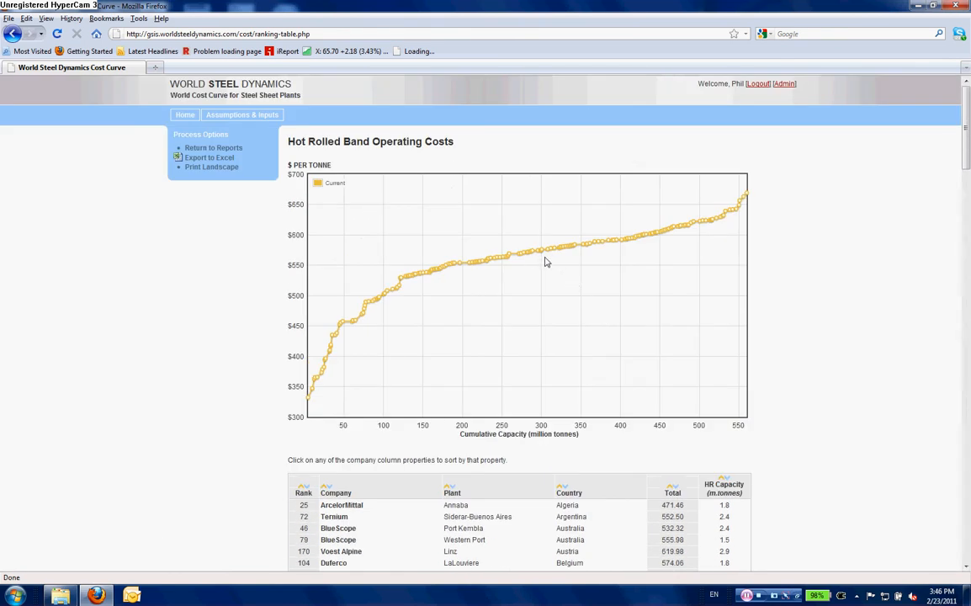
# - Reset the system to the start page and choose to model cost based on user-provided inputs
pyautogui.click(216, 149)
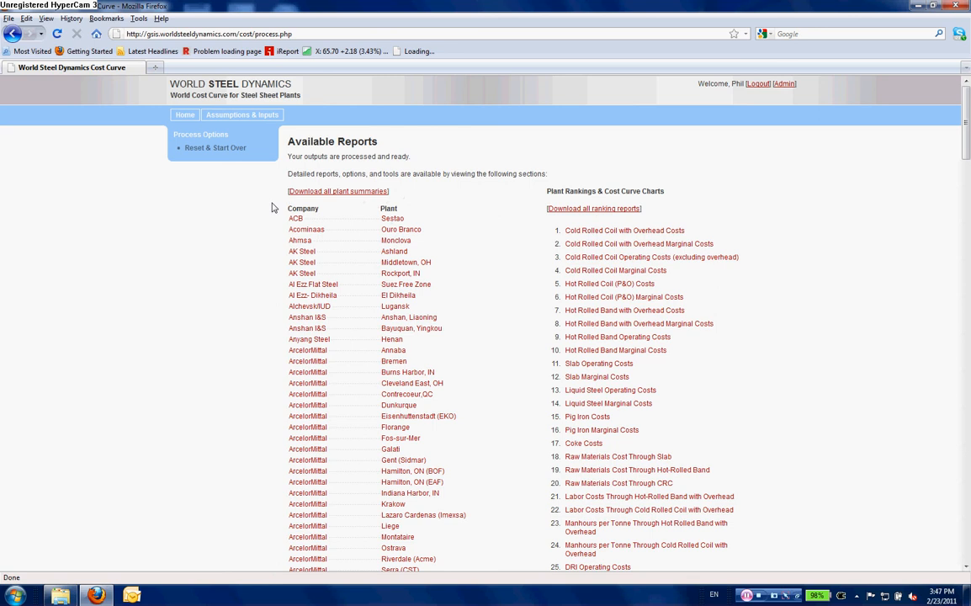
pyautogui.click(227, 152)
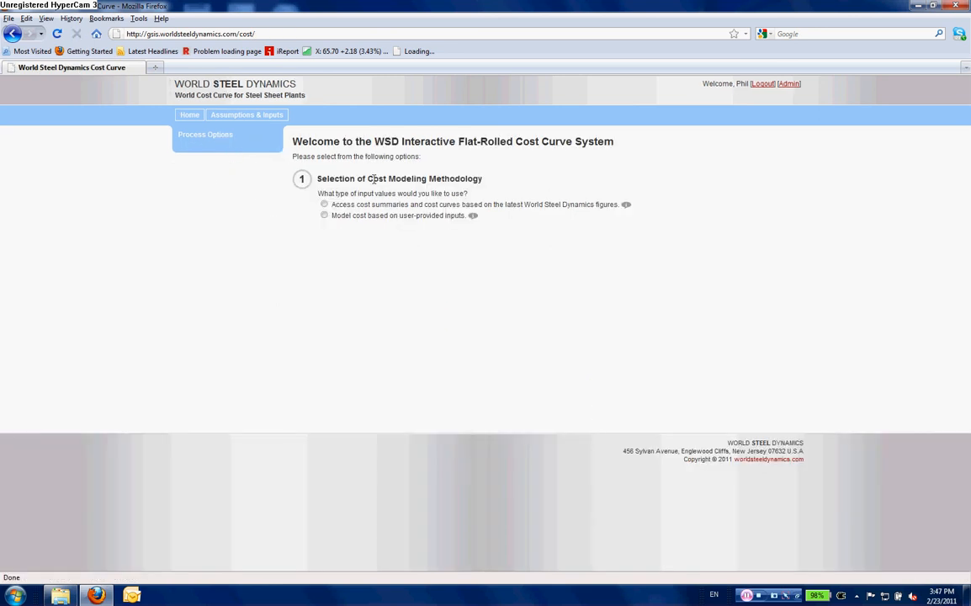
pyautogui.click(324, 215)
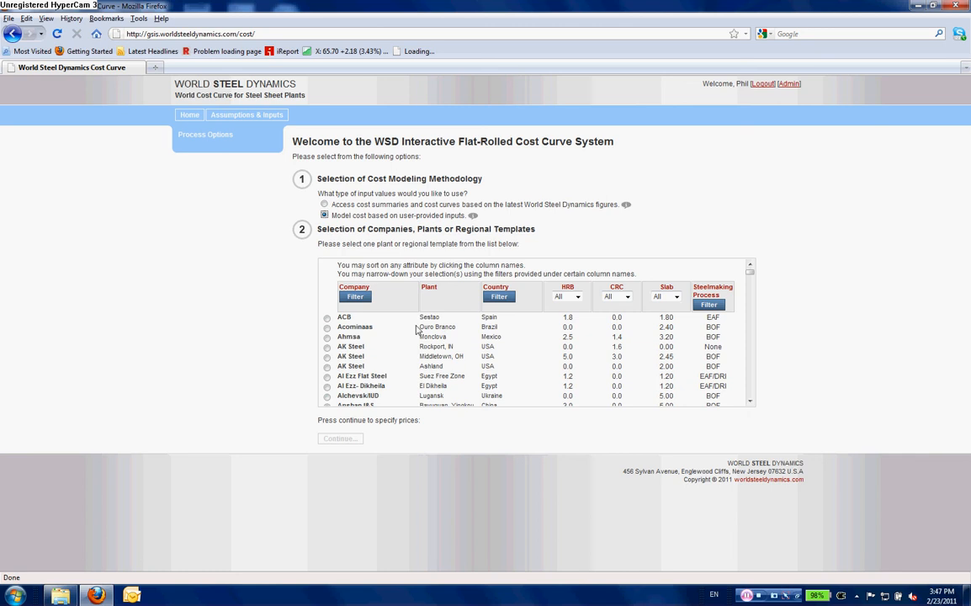
# - Filter the company list to show only World Steel Dynamics templates
pyautogui.click(368, 301)
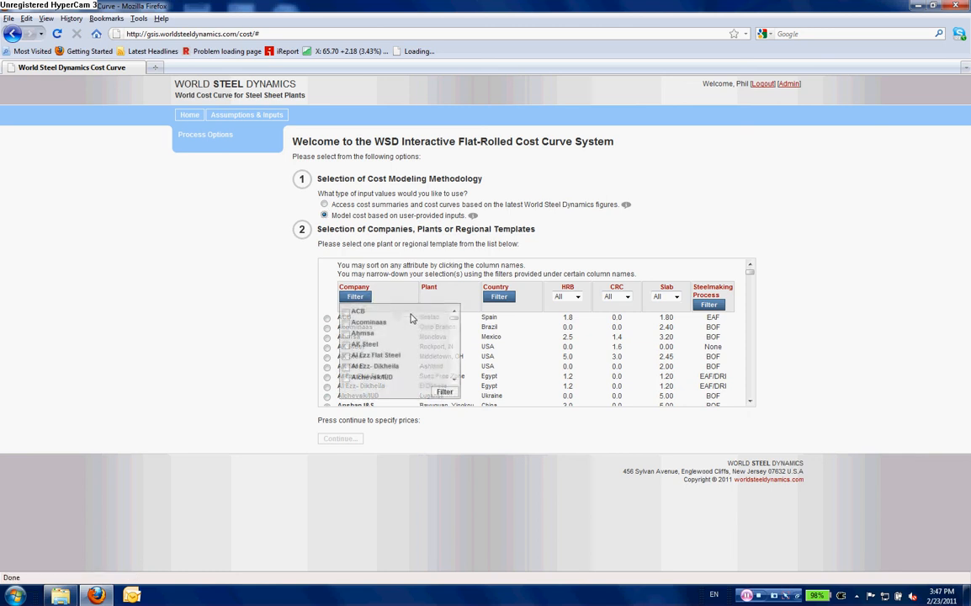
pyautogui.moveTo(453, 314); pyautogui.dragTo(456, 374)
pyautogui.click(346, 345)
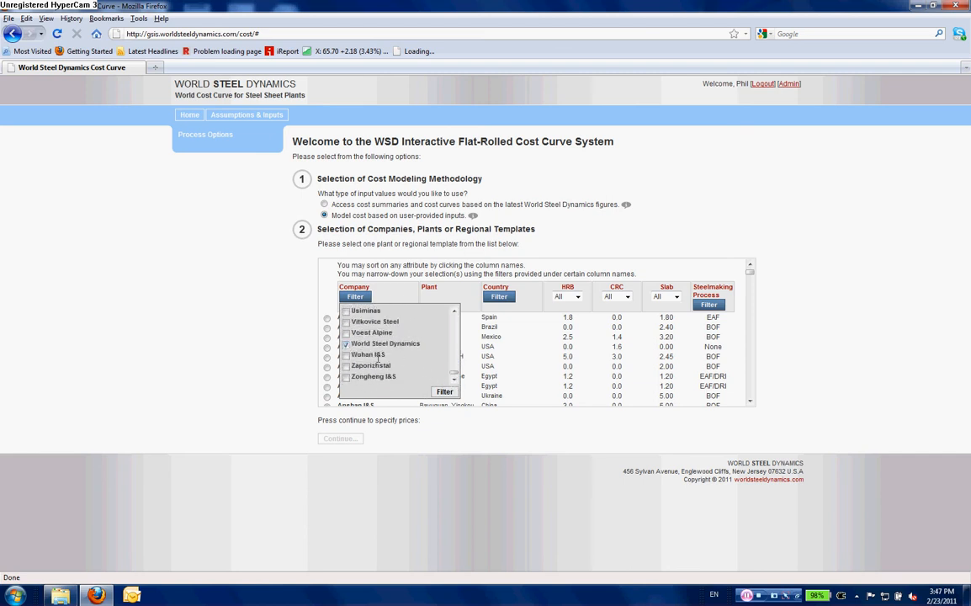
pyautogui.click(444, 392)
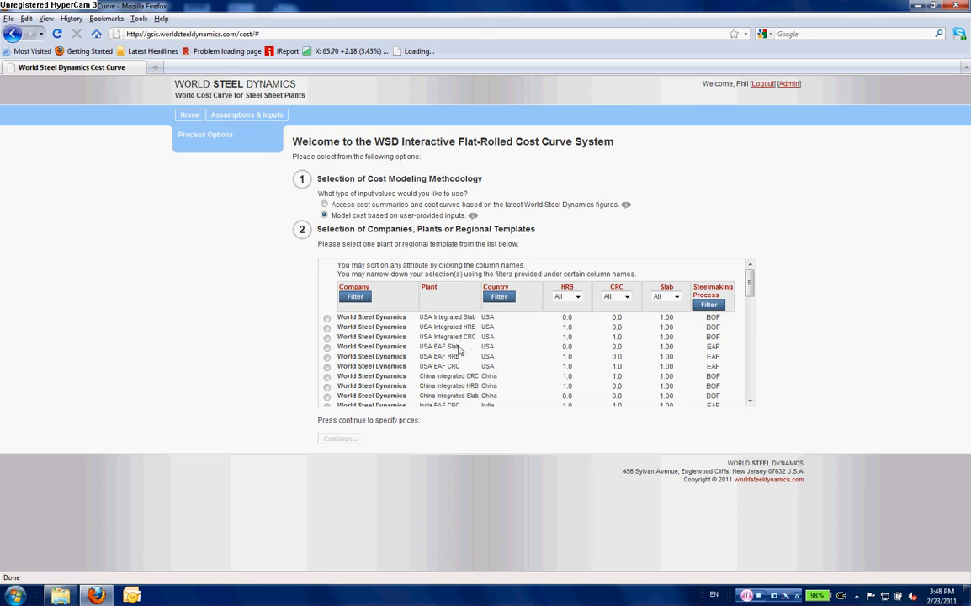
# - Select the World Steel Dynamics China Integrated CRC template and continue to specify prices
pyautogui.scroll(-1, 460, 350)
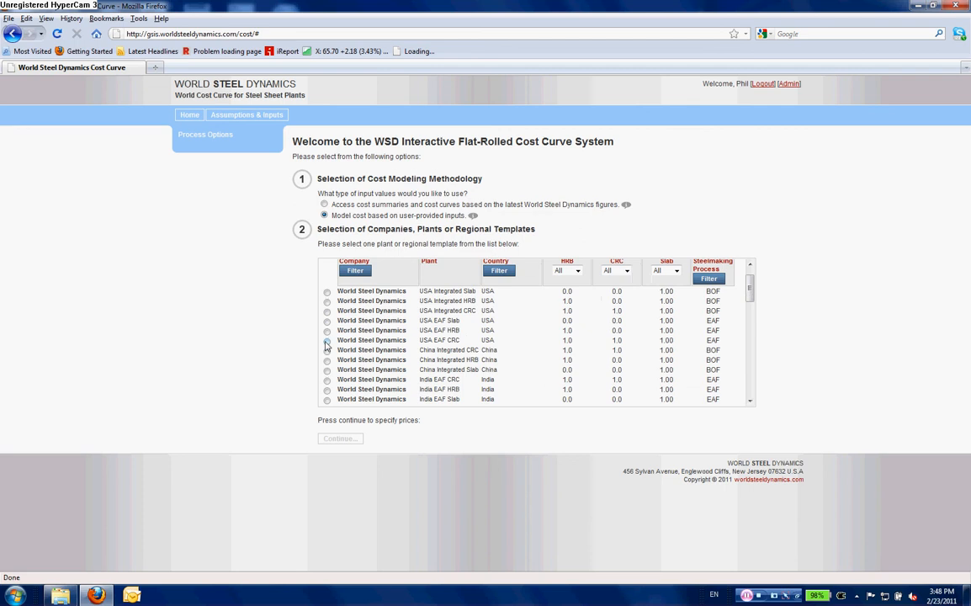
pyautogui.click(326, 350)
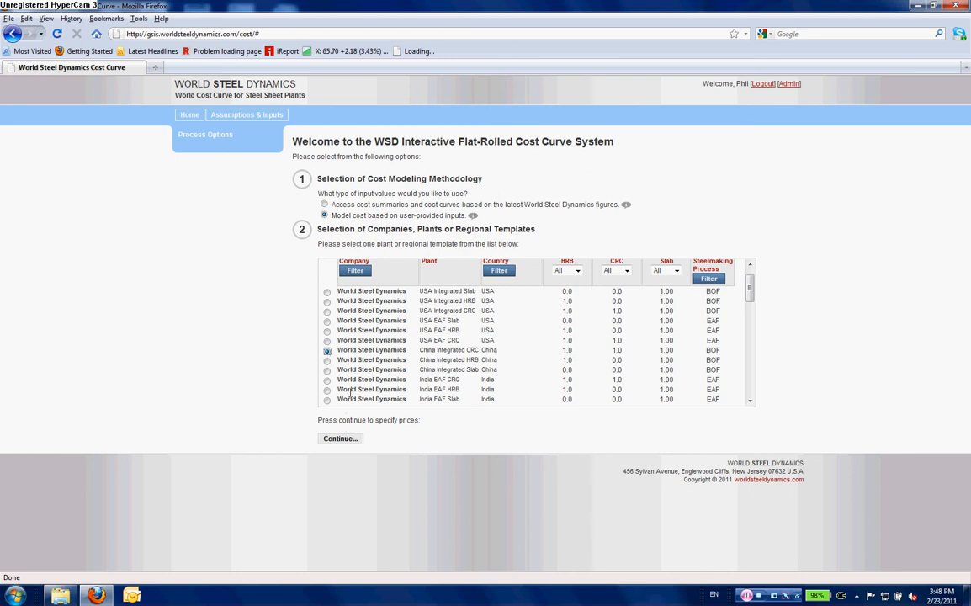
pyautogui.click(353, 440)
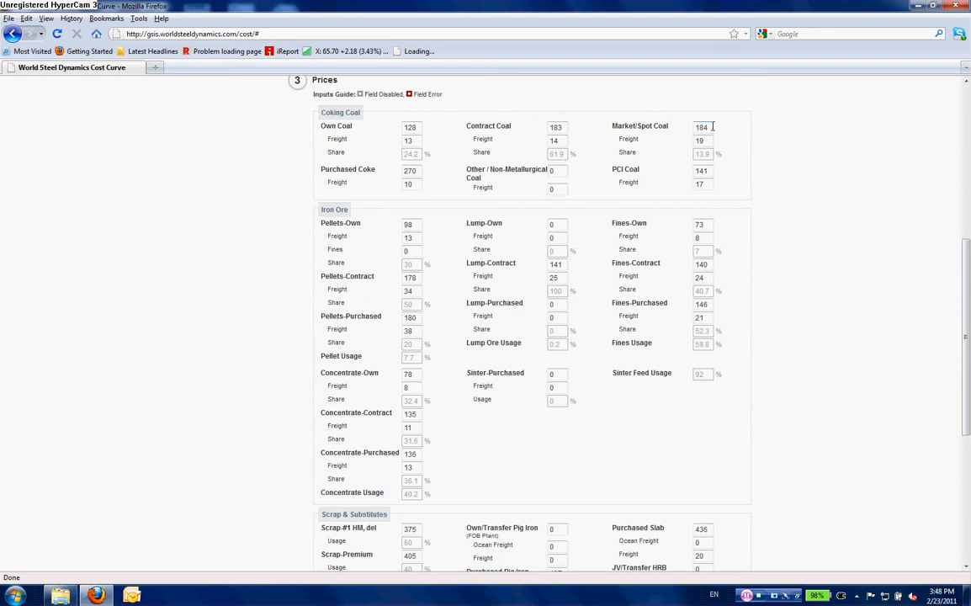
# - Set the coking coal Market/Spot Coal price to 300
pyautogui.moveTo(712, 126); pyautogui.dragTo(665, 131)
pyautogui.write('300')
# - Process the inputs to generate the cost curve from the modified prices
pyautogui.scroll(-5, 692, 249)
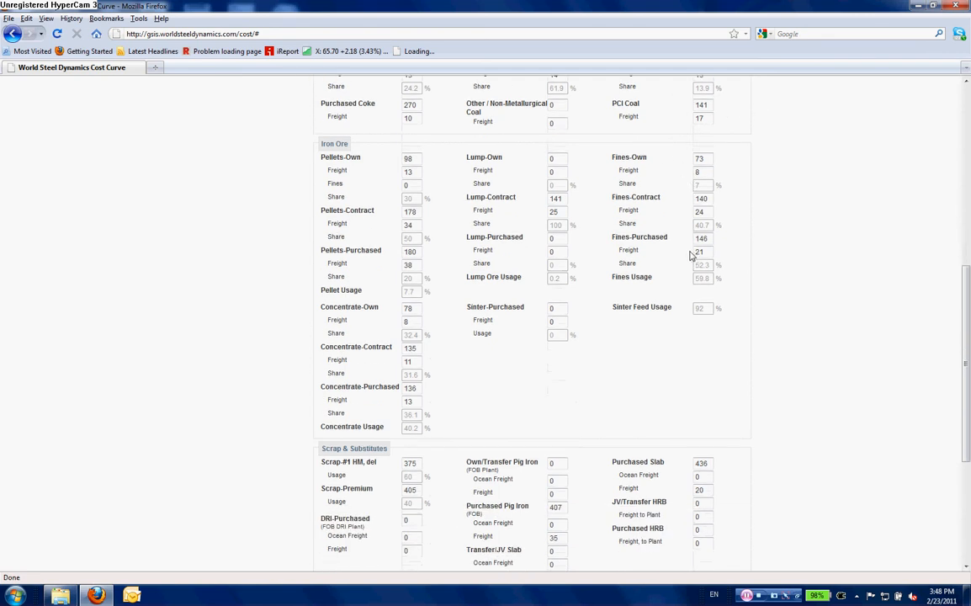
pyautogui.scroll(5, 663, 287)
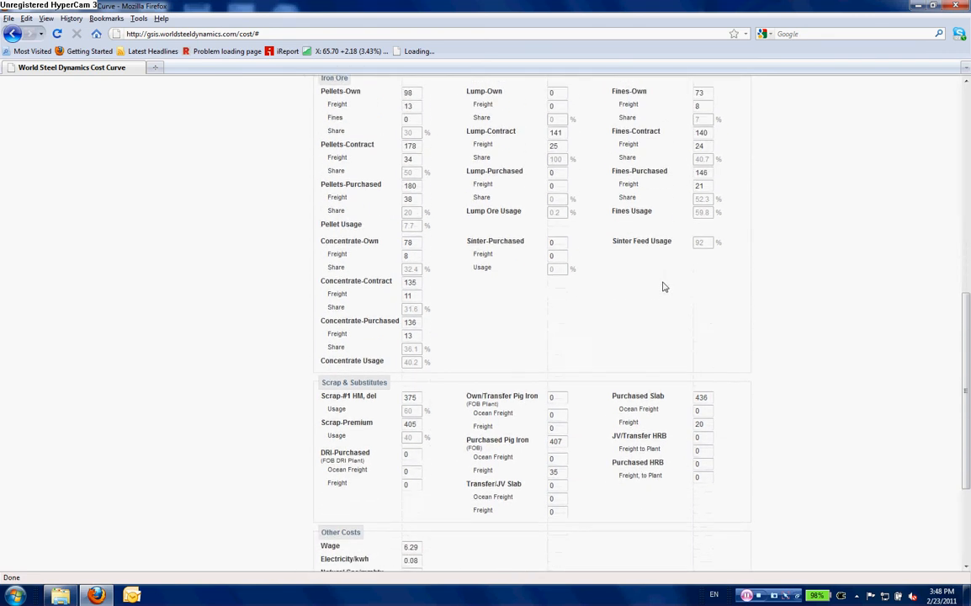
pyautogui.scroll(-8, 663, 287)
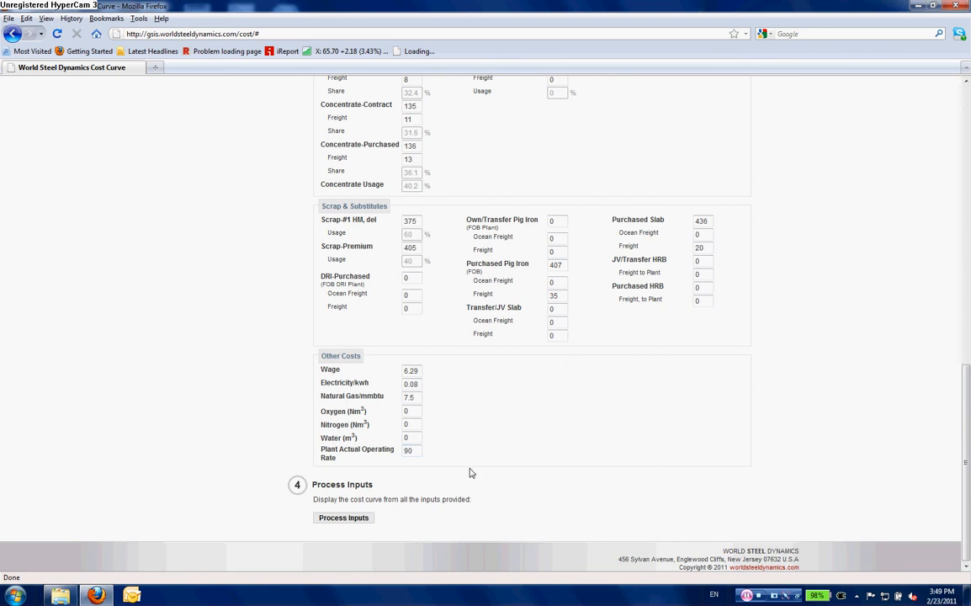
pyautogui.click(353, 522)
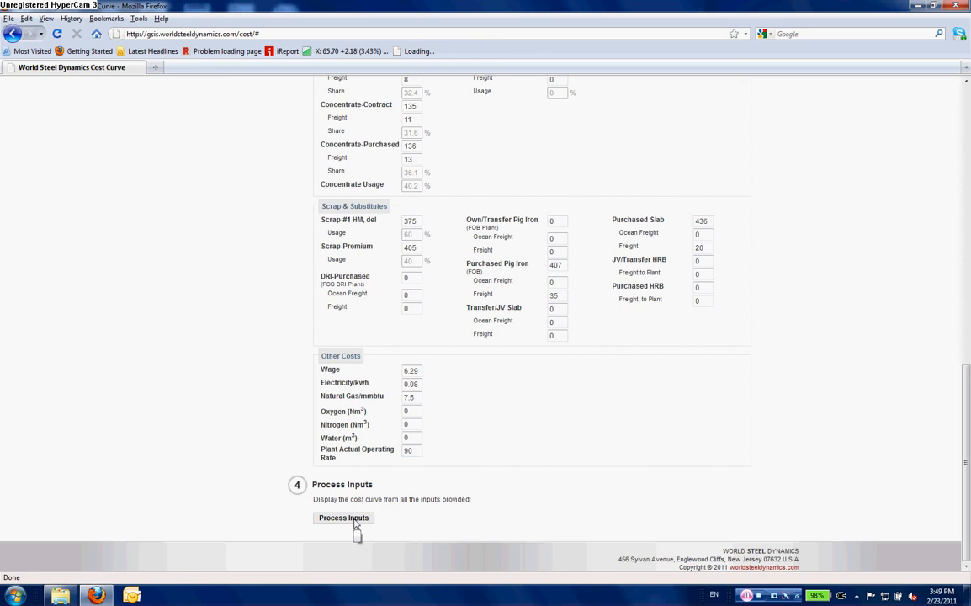